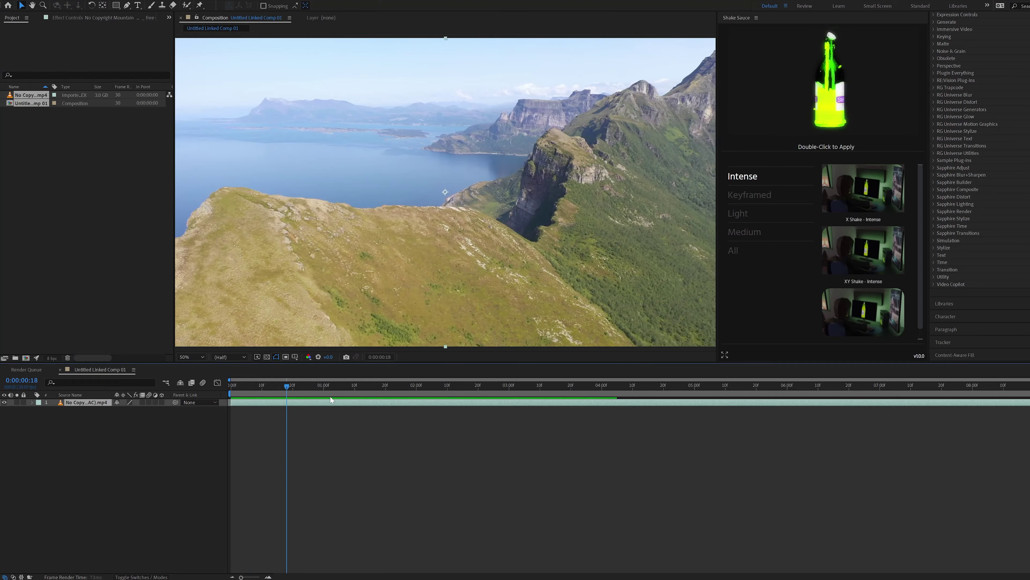
- Apply the 3D Camera Tracker to the drone footage layer via Track & Stabilize > Track Camera
right_click(92, 402)
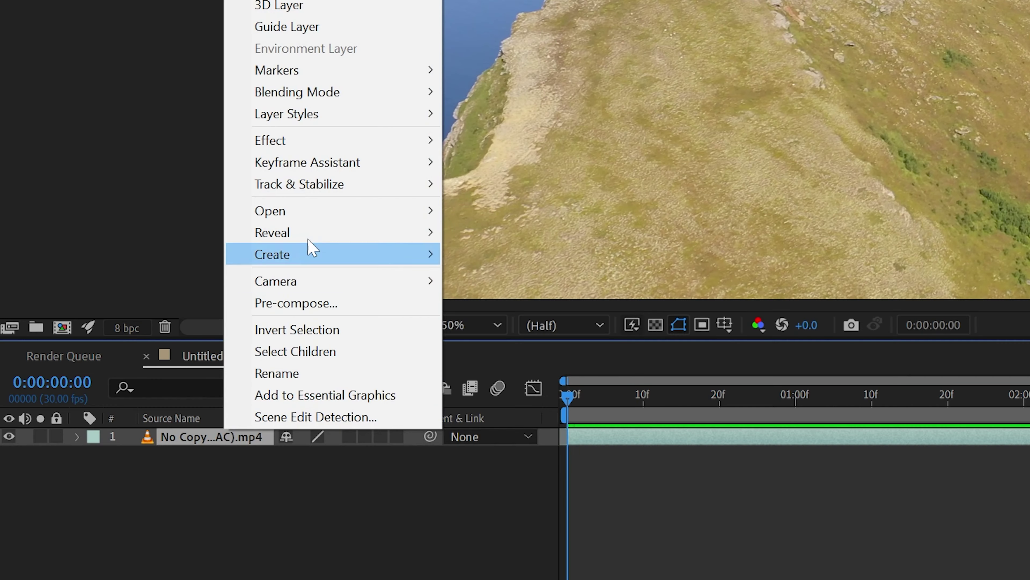
mouse_move(130, 293)
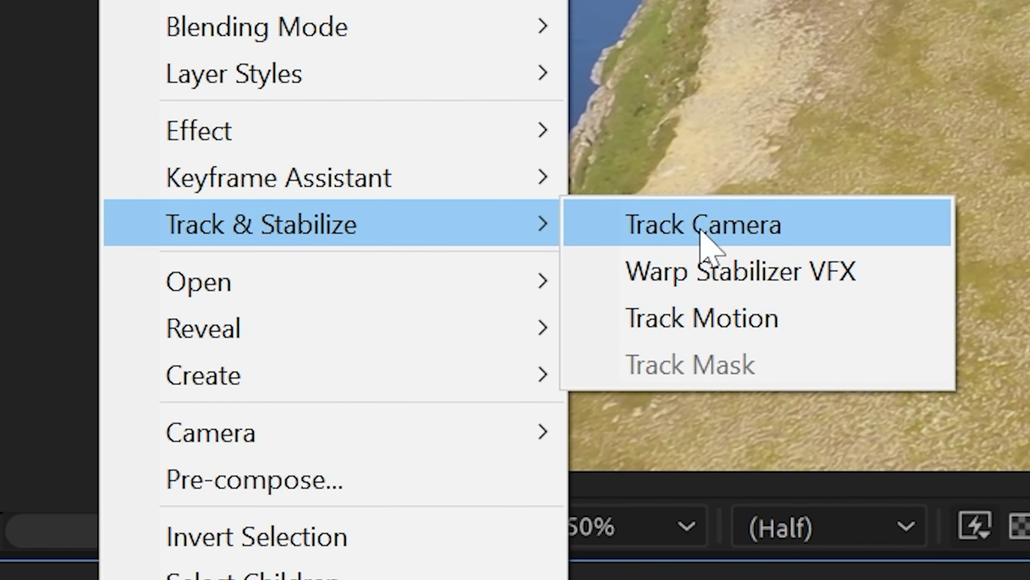
left_click(701, 232)
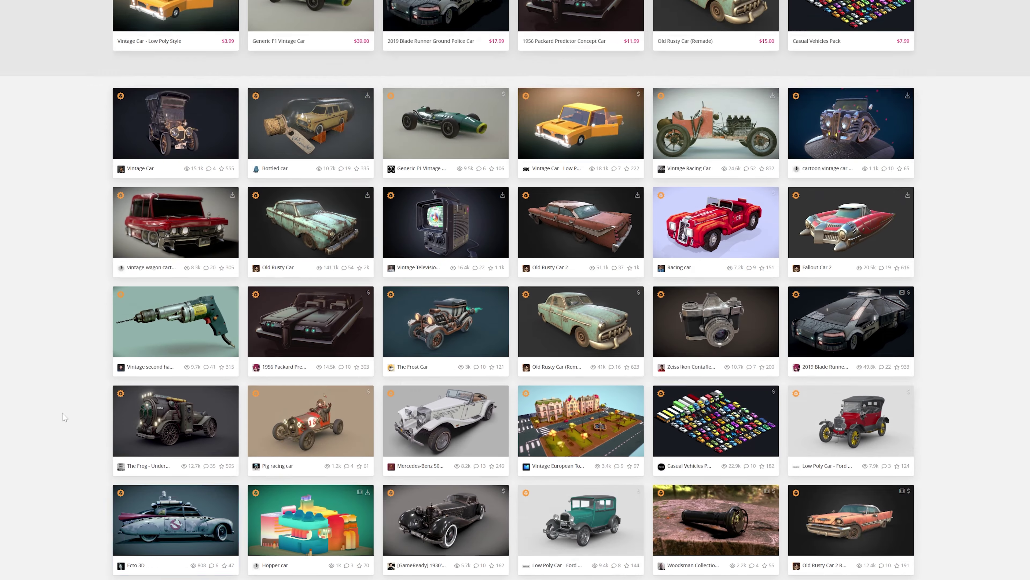
scroll(69, 416, "down", 8)
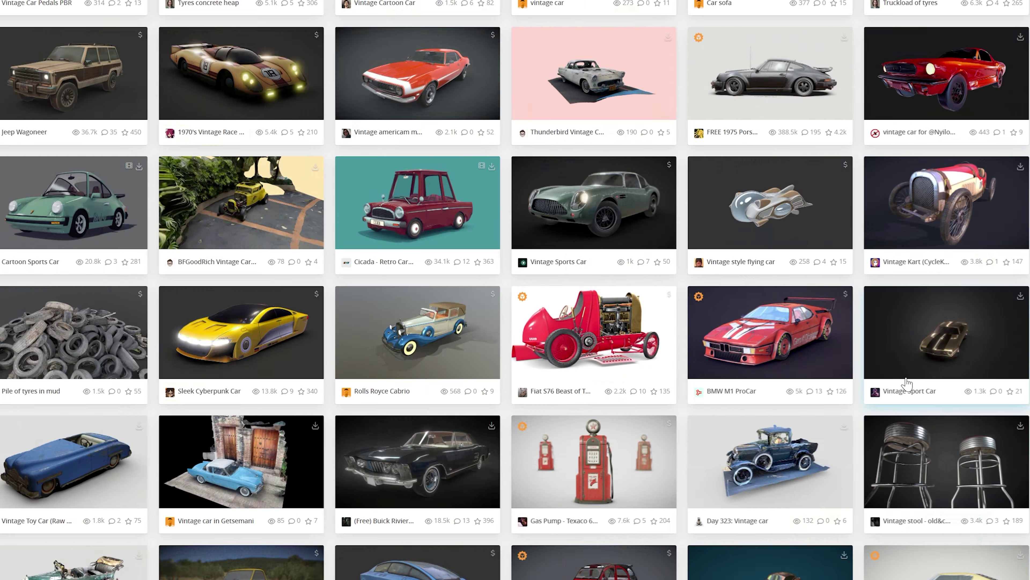
- Open the red 1967 Muscle Car 'Ace Rafato' from the Sketchfab vintage car results
scroll(889, 382, "down", 15)
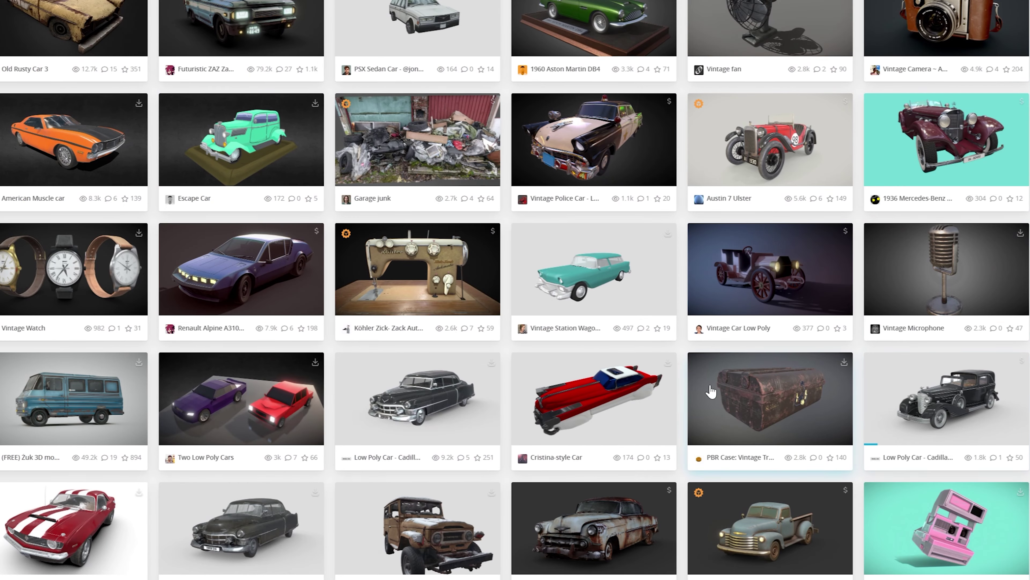
left_click(64, 510)
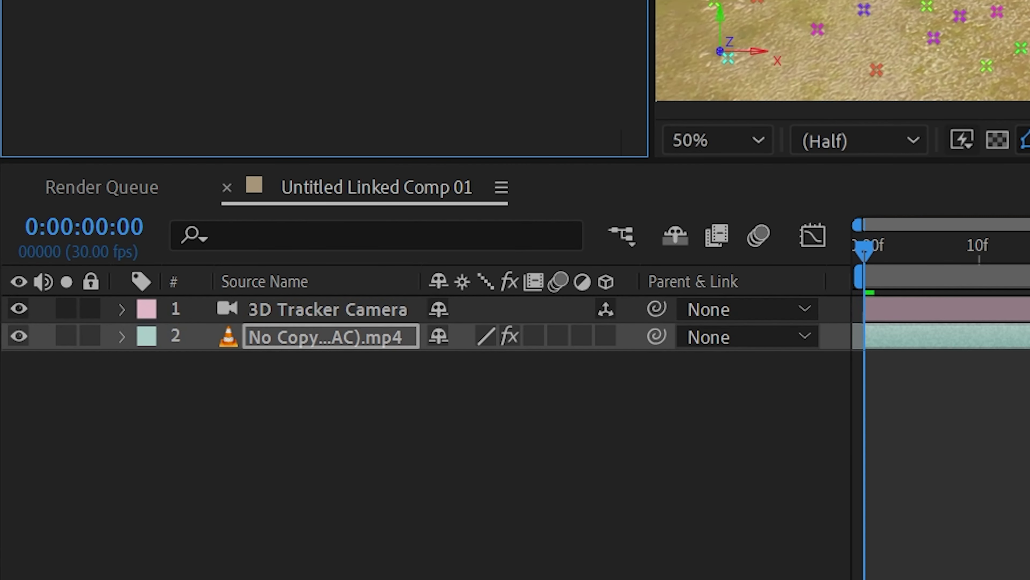
- Create a new solid layer named Car in the composition
right_click(143, 86)
mouse_move(223, 110)
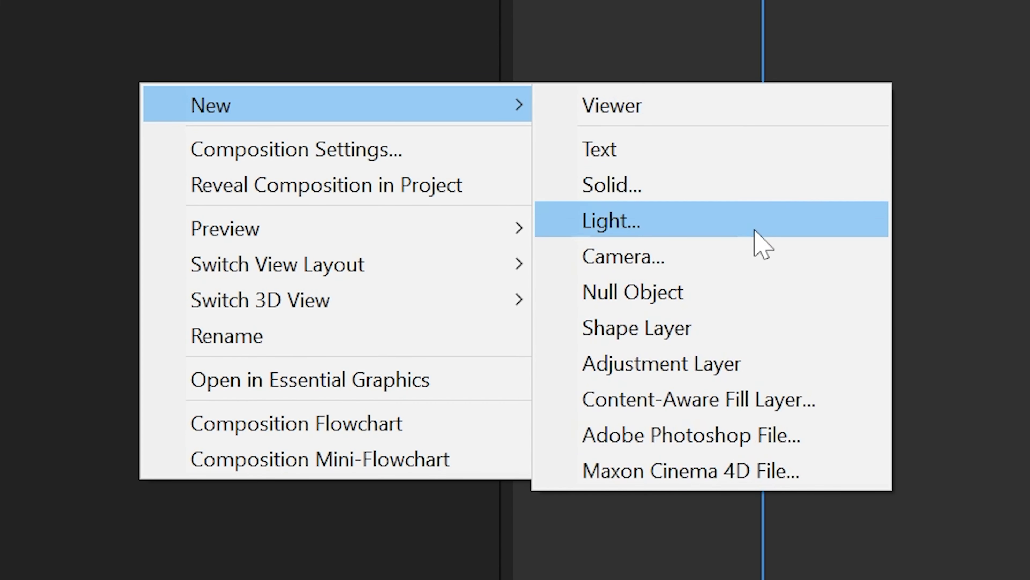
left_click(704, 197)
type("C")
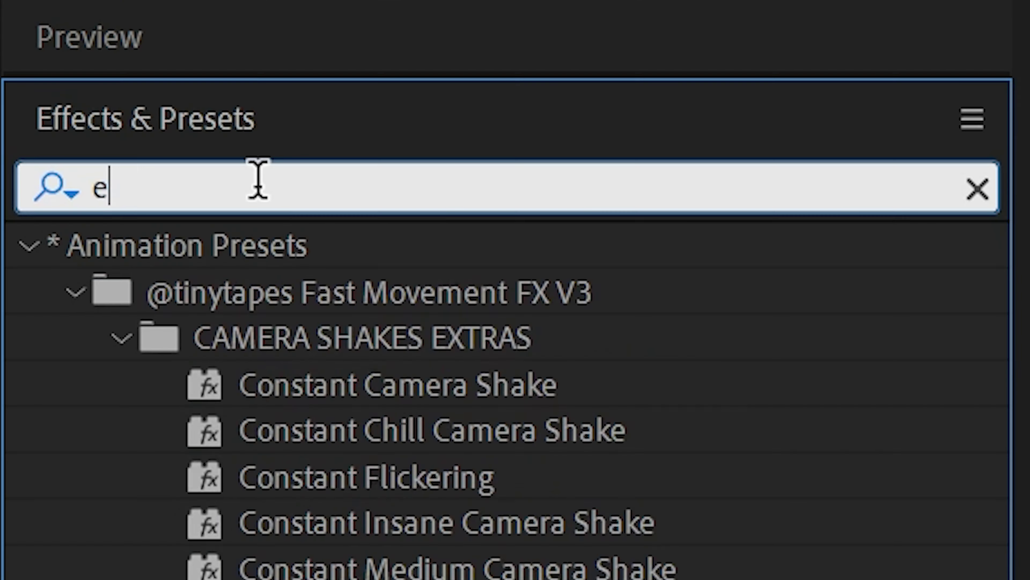
- Apply the Element effect to the Car layer and bring up its Scene Setup
type("lem")
left_click_drag(191, 300, 312, 294)
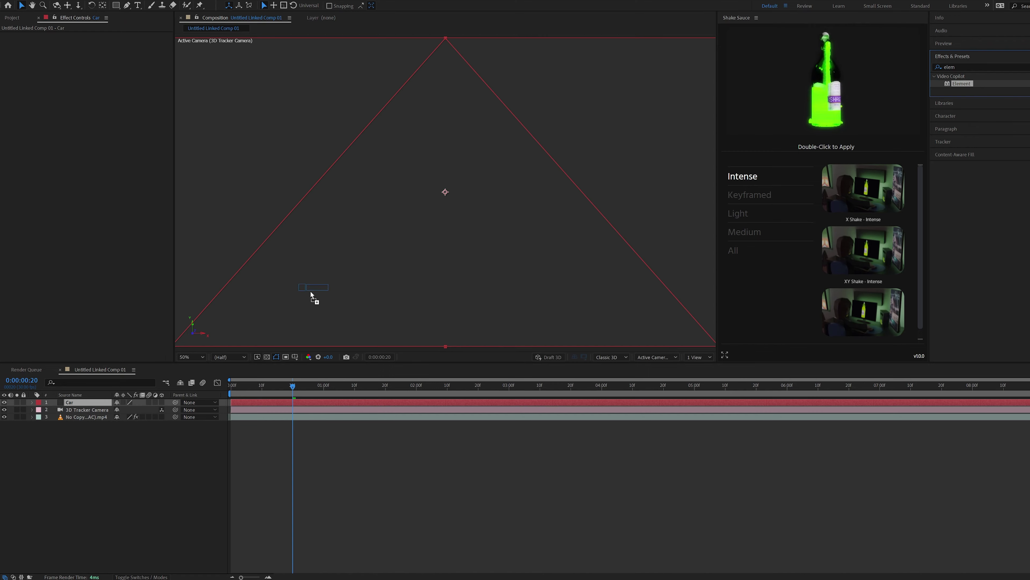
left_click_drag(87, 398, 81, 402)
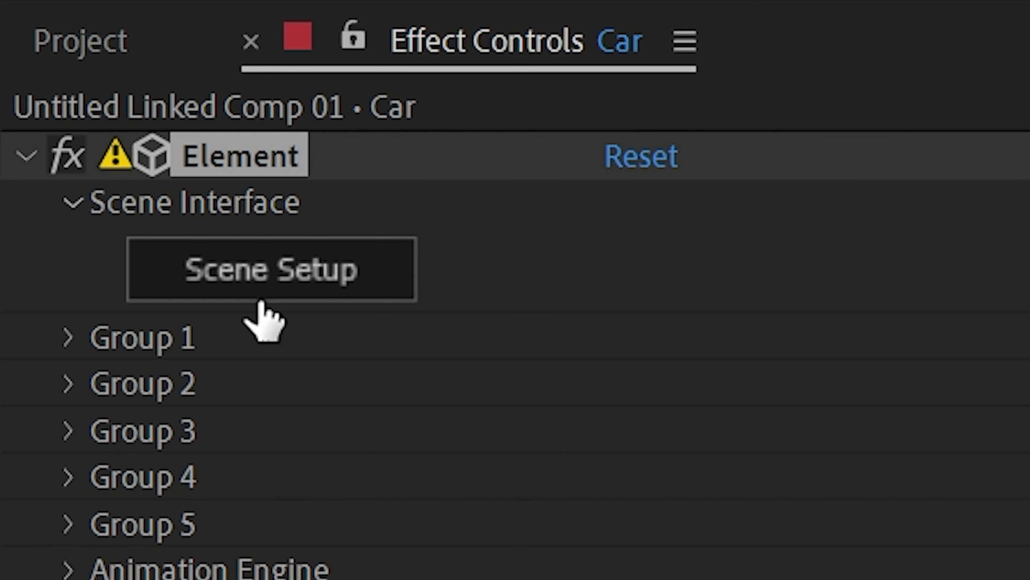
left_click(269, 262)
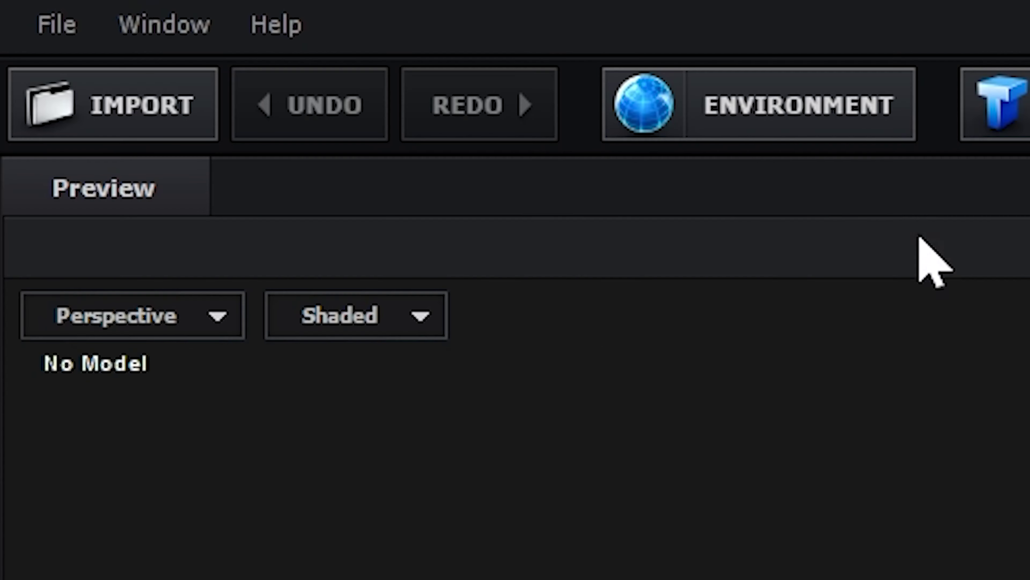
- Import the Ace 42 car OBJ model with Bottom force-alignment and Normalize Size on
left_click(196, 134)
left_click(605, 333)
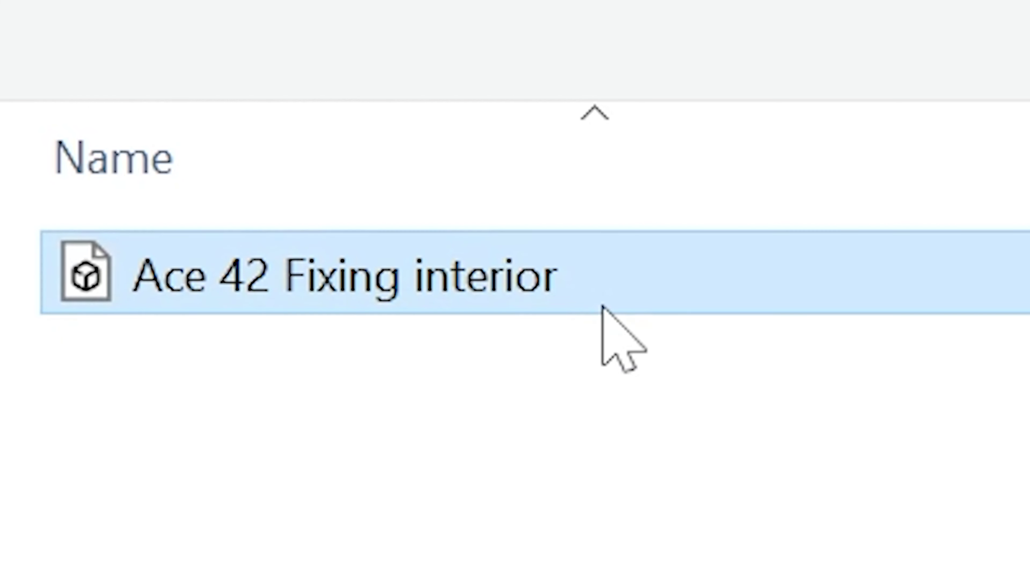
left_click(570, 323)
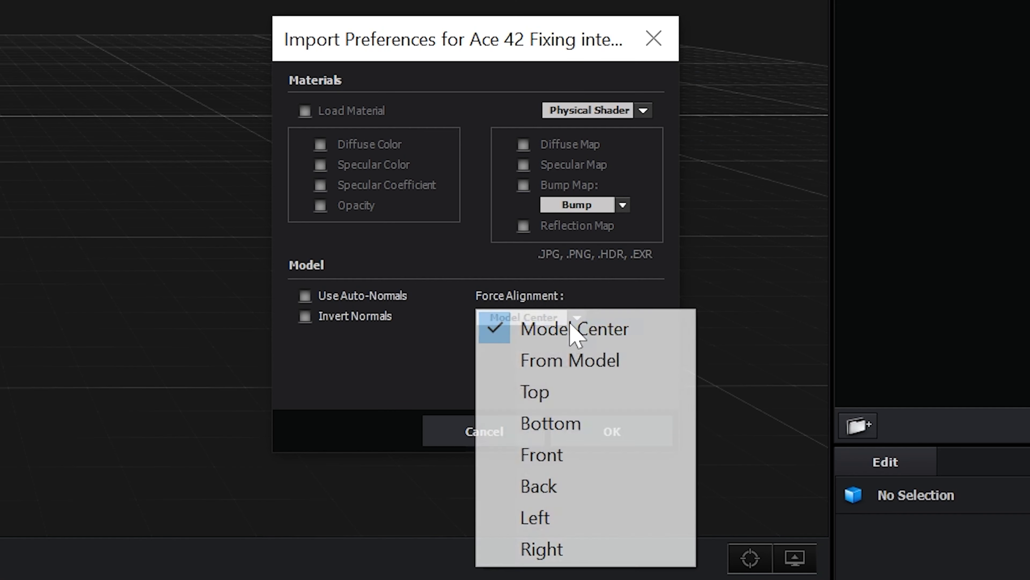
left_click(588, 425)
left_click(612, 431)
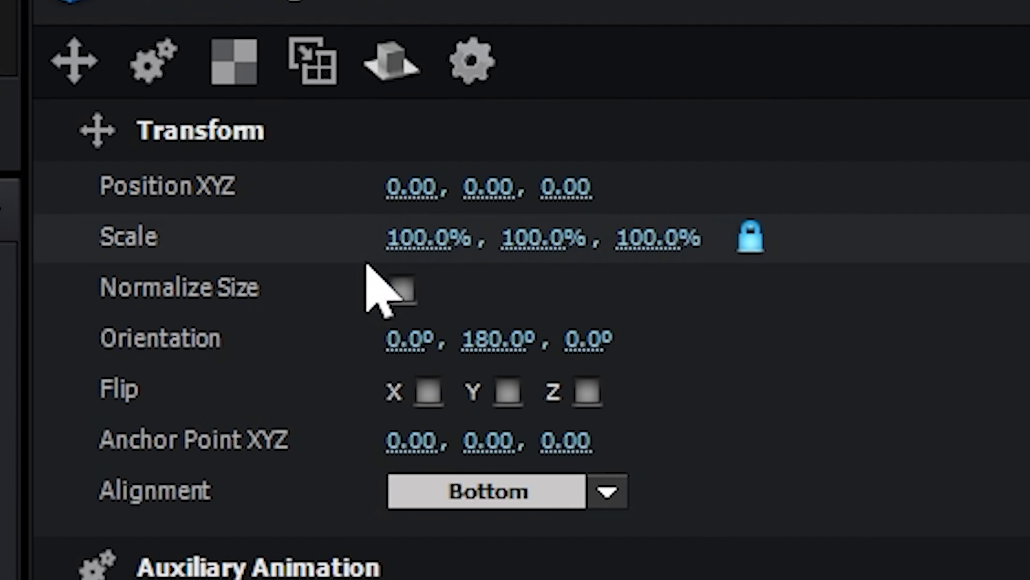
left_click(706, 433)
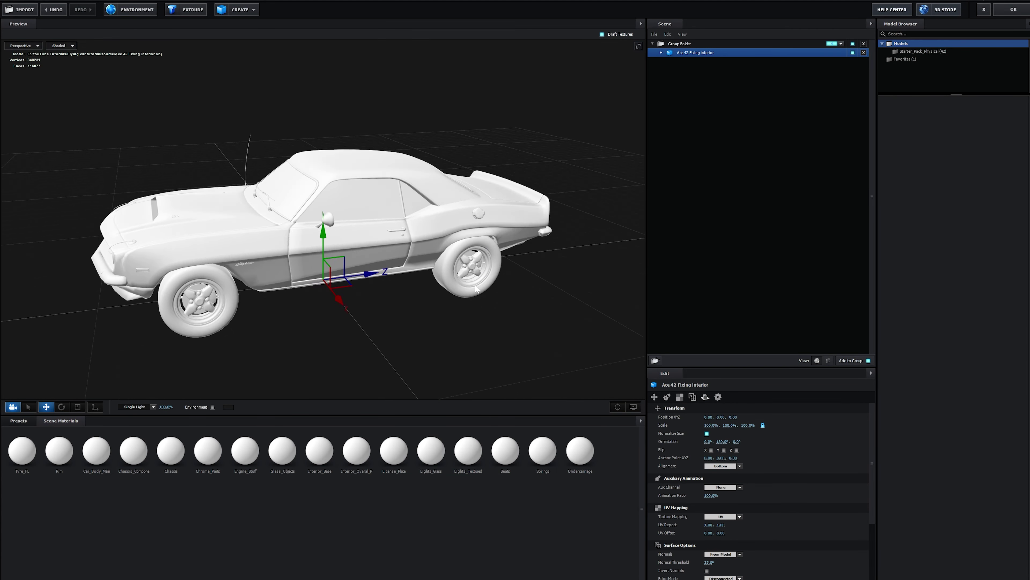
- Load the body texture into Car_Body_Main's Diffuse slot and adjust the car's depth
left_click_drag(476, 288, 733, 170)
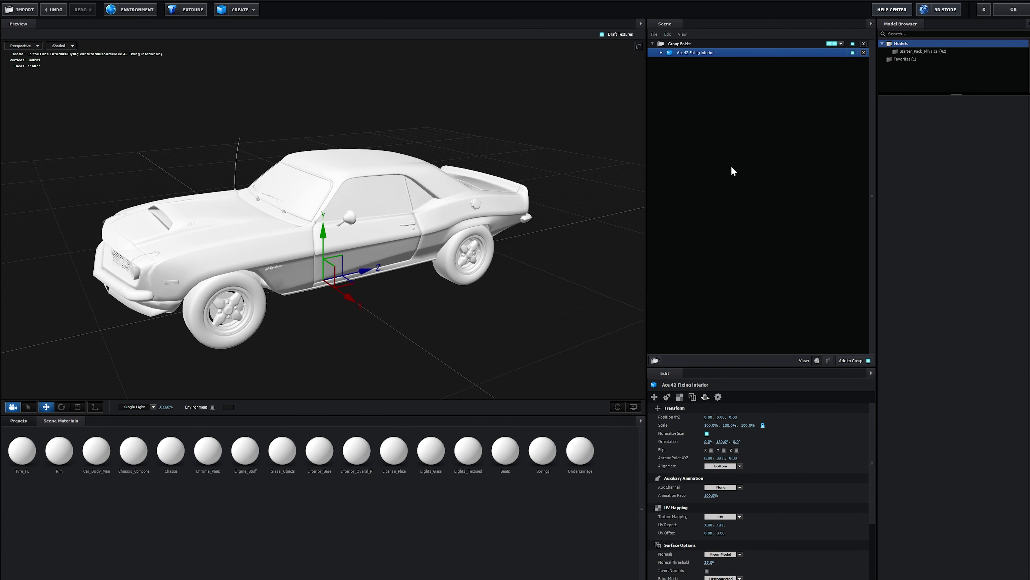
left_click(661, 52)
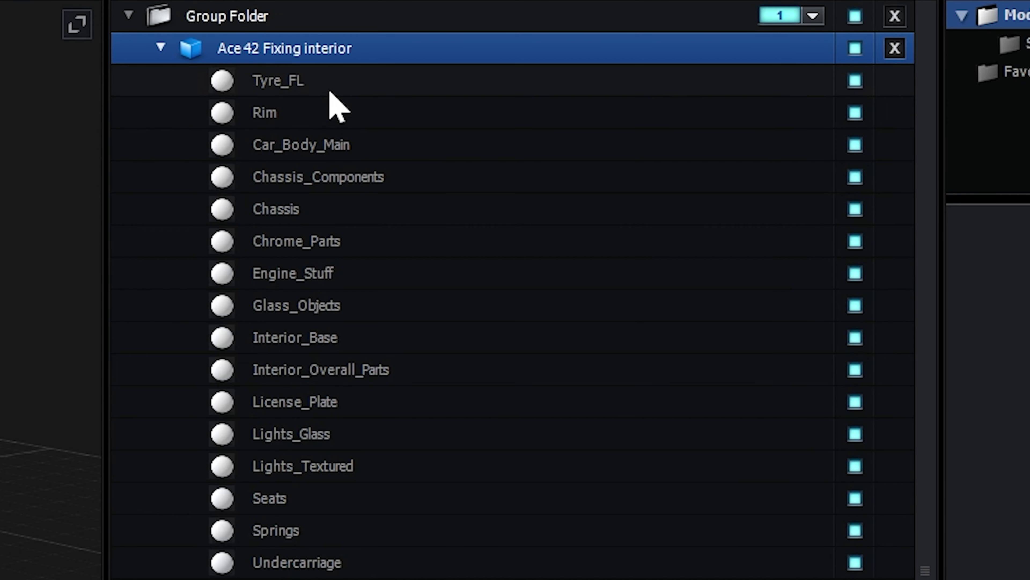
left_click(337, 144)
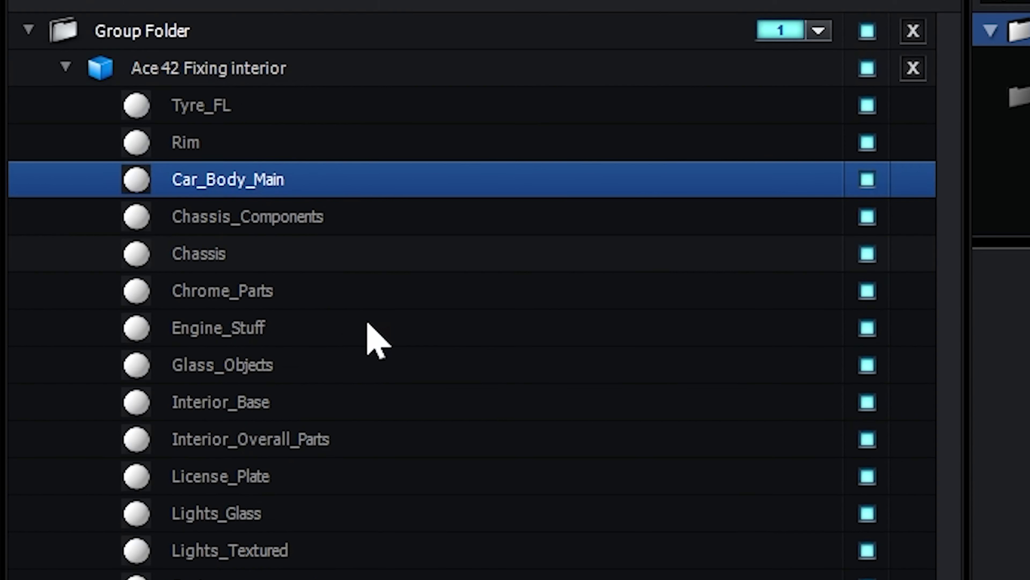
left_click(430, 265)
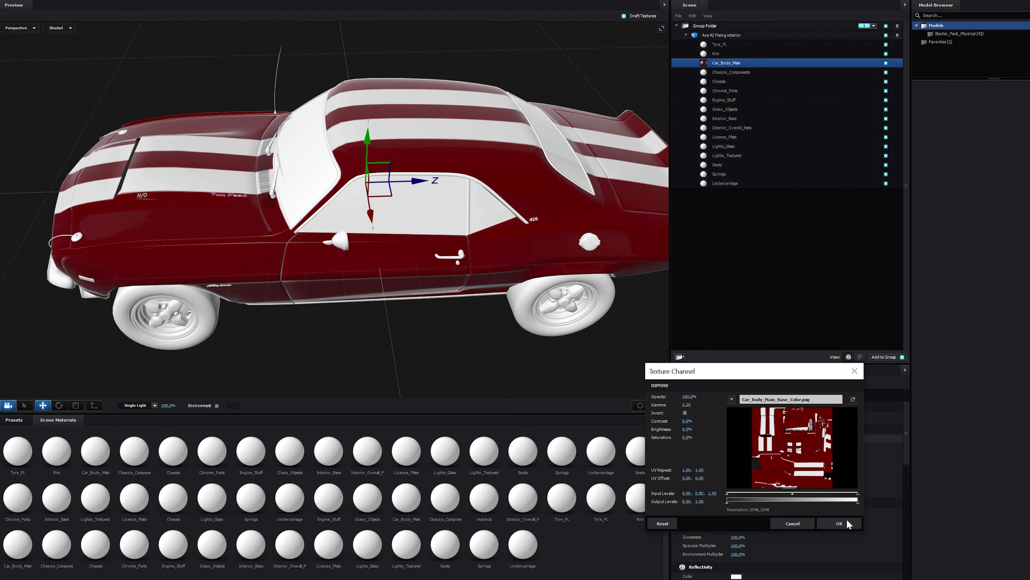
left_click(839, 523)
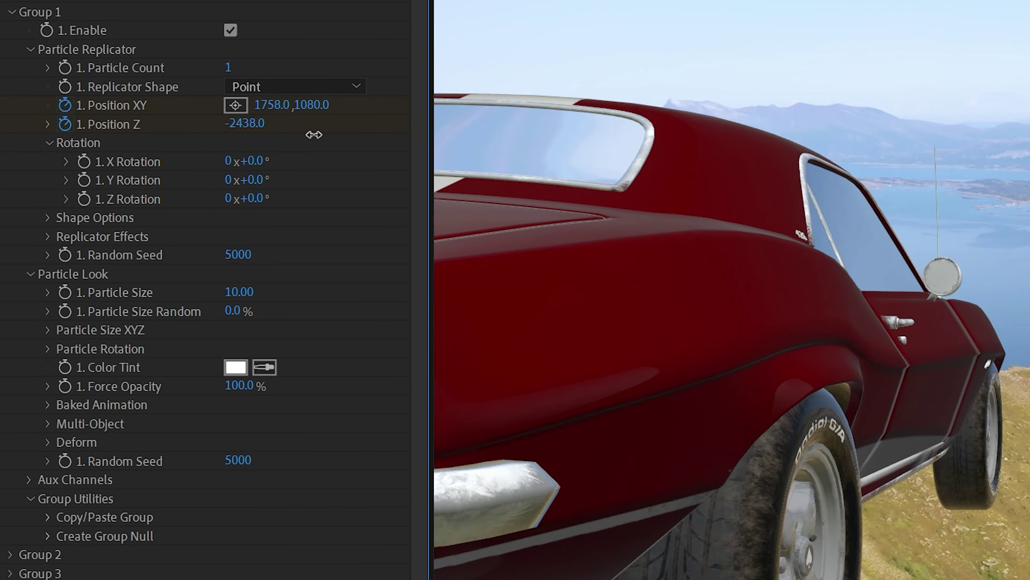
left_click_drag(300, 134, 528, 137)
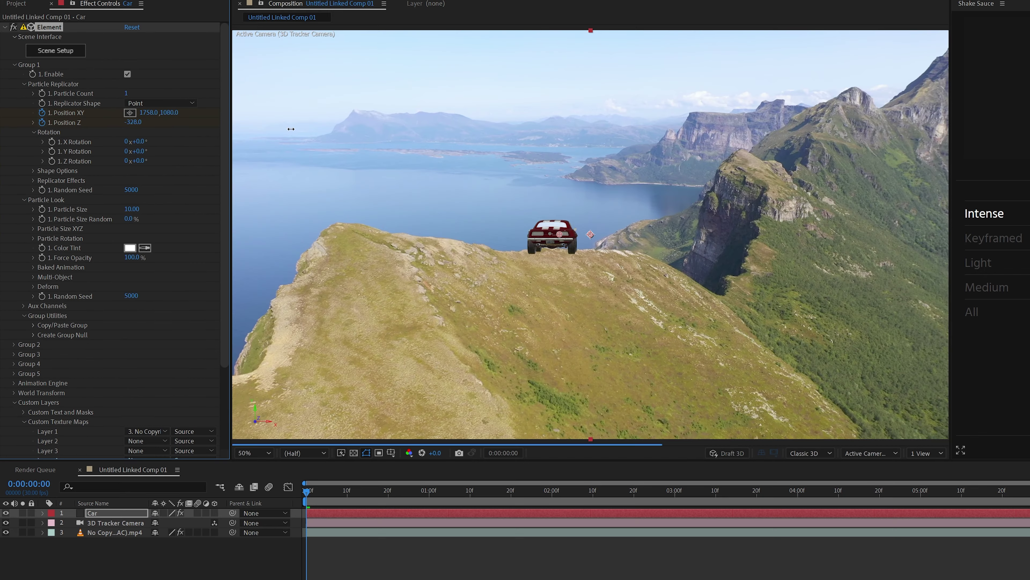
- Bring the car closer in depth and begin keyframing its Z rotation
left_click_drag(291, 128, 53, 143)
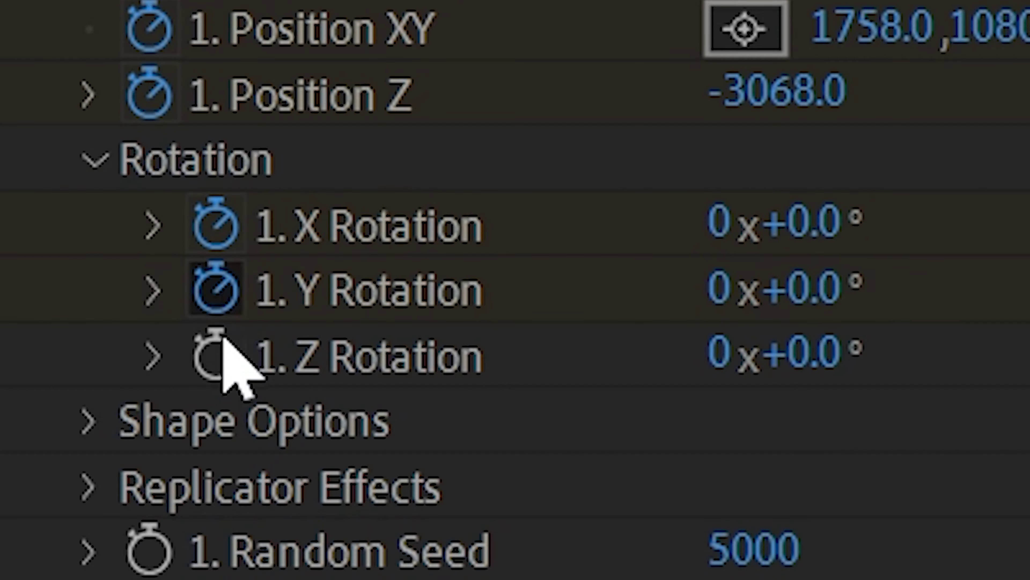
left_click(213, 353)
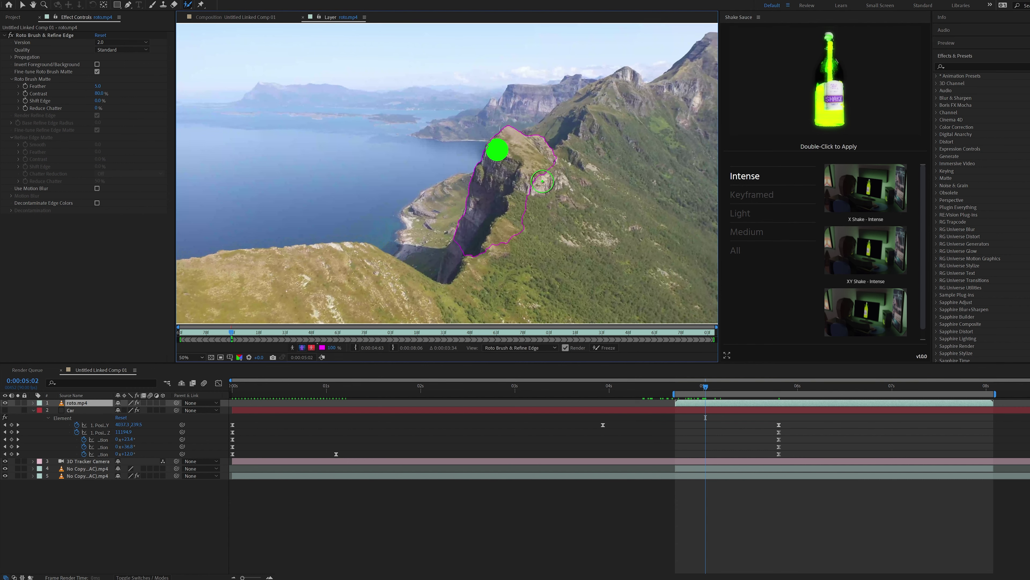
- Freeze the Roto Brush selection of the cliff on roto.mp4
left_click(604, 347)
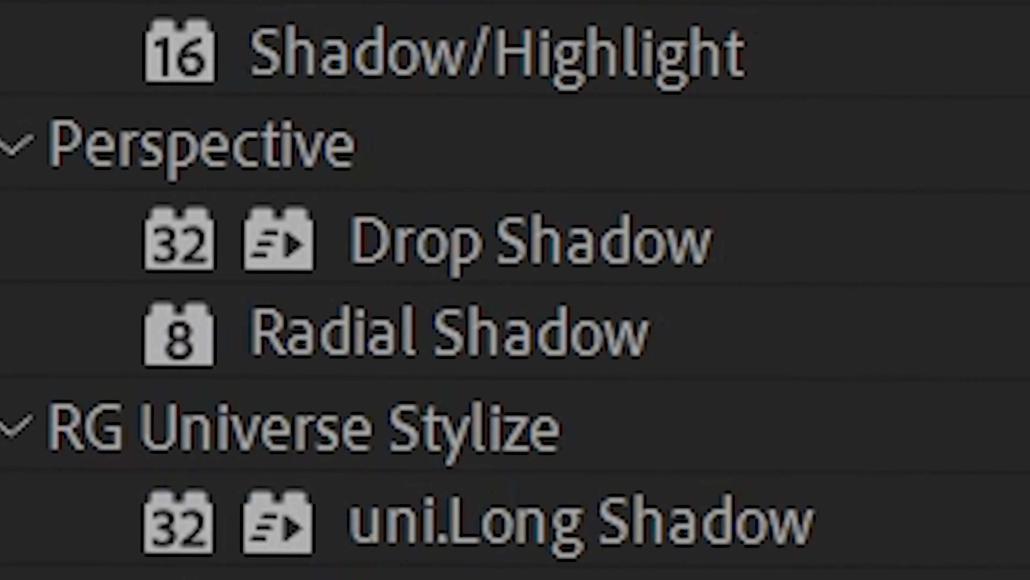
- Add a Drop Shadow to the car (Direction 242°, Distance 1293) and preview its flight
mouse_move(605, 280)
left_mouse_down()
mouse_move(483, 280)
mouse_move(594, 280)
left_mouse_up()
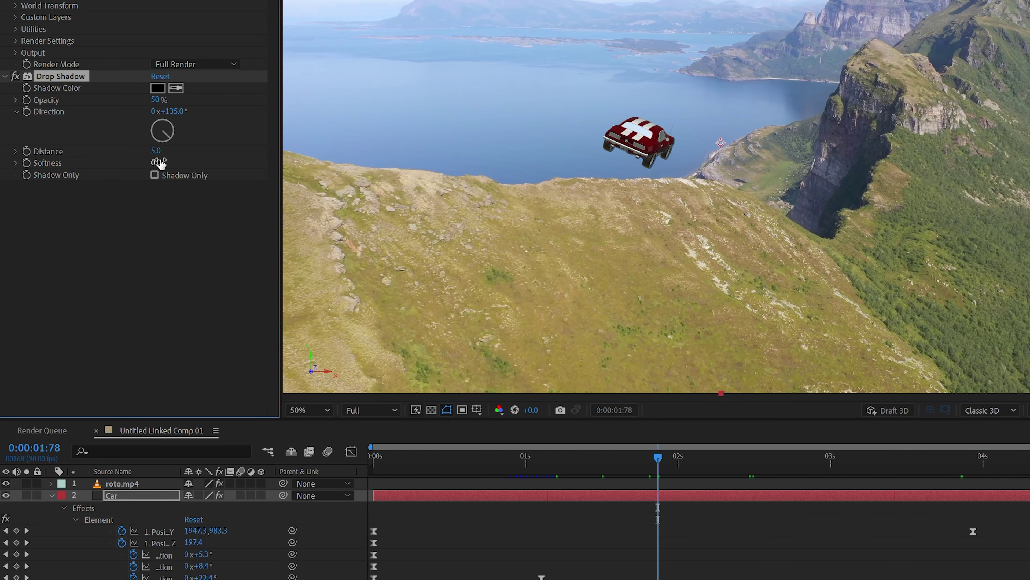
key("space")
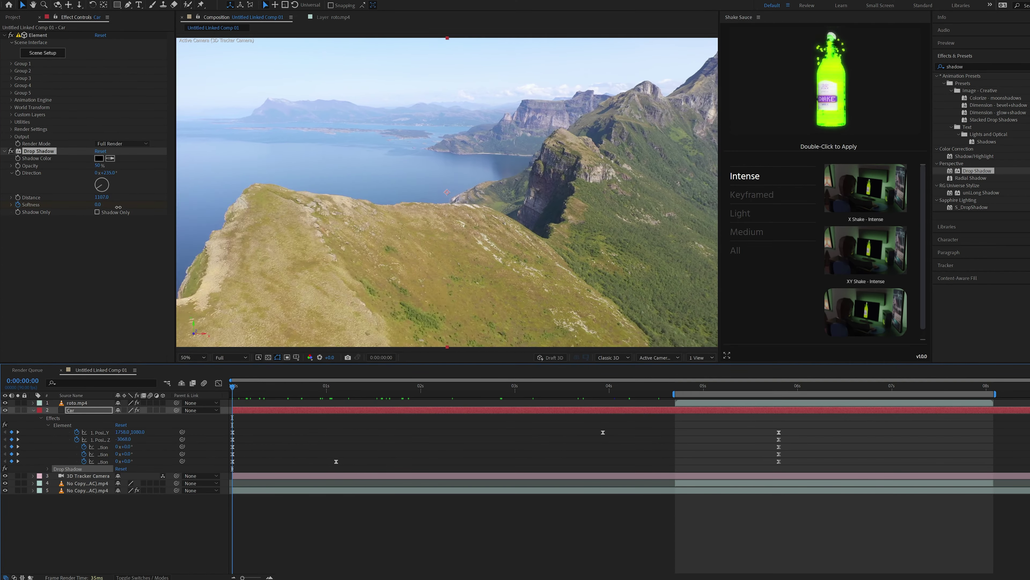
left_click(262, 397)
left_click_drag(262, 397, 385, 397)
- Apply Lumetri Color to the Car layer from an effects search for 'lumetri'
left_click(945, 67)
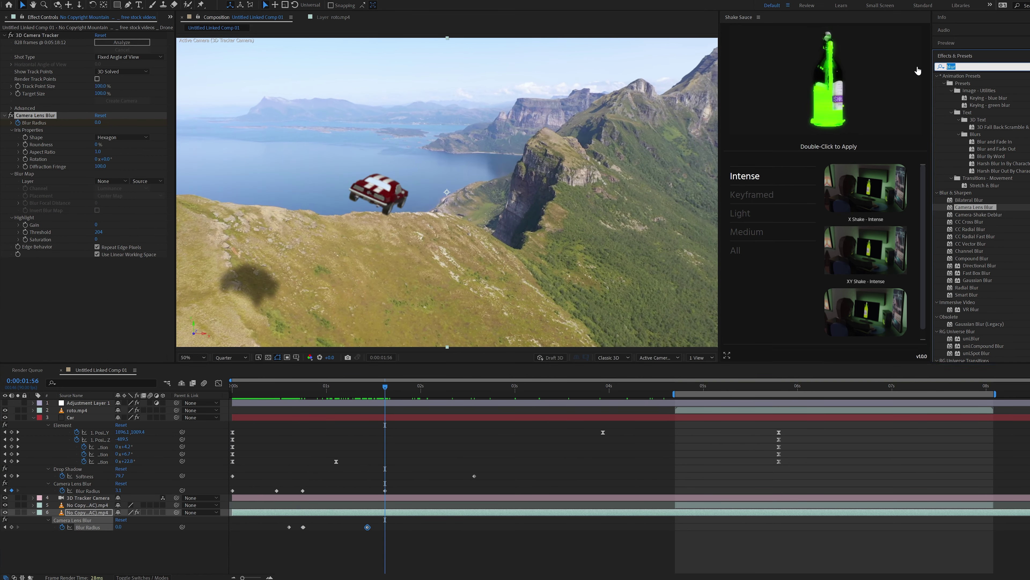
type("lumetri")
left_click_drag(977, 83, 88, 417)
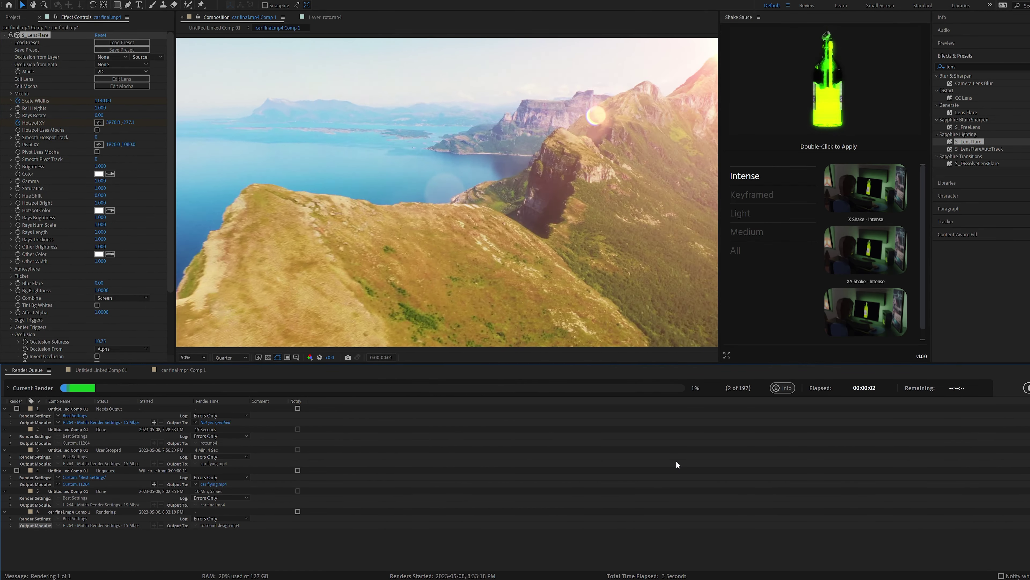
- Send car final.mp4 Comp 1 to the Render Queue and render it
type("t")
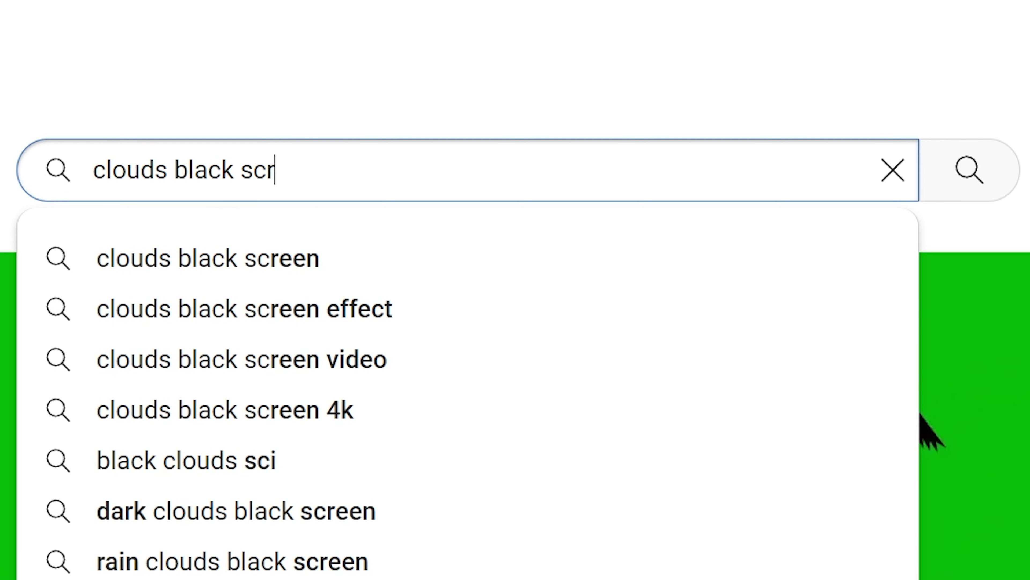
- Finish entering 'clouds black screen' into the YouTube search box
type("een")
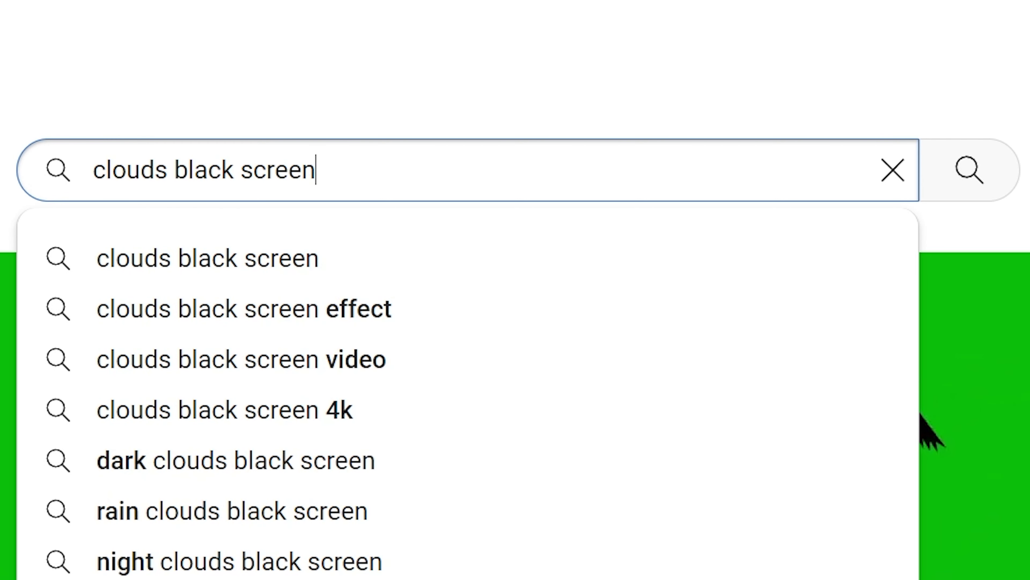